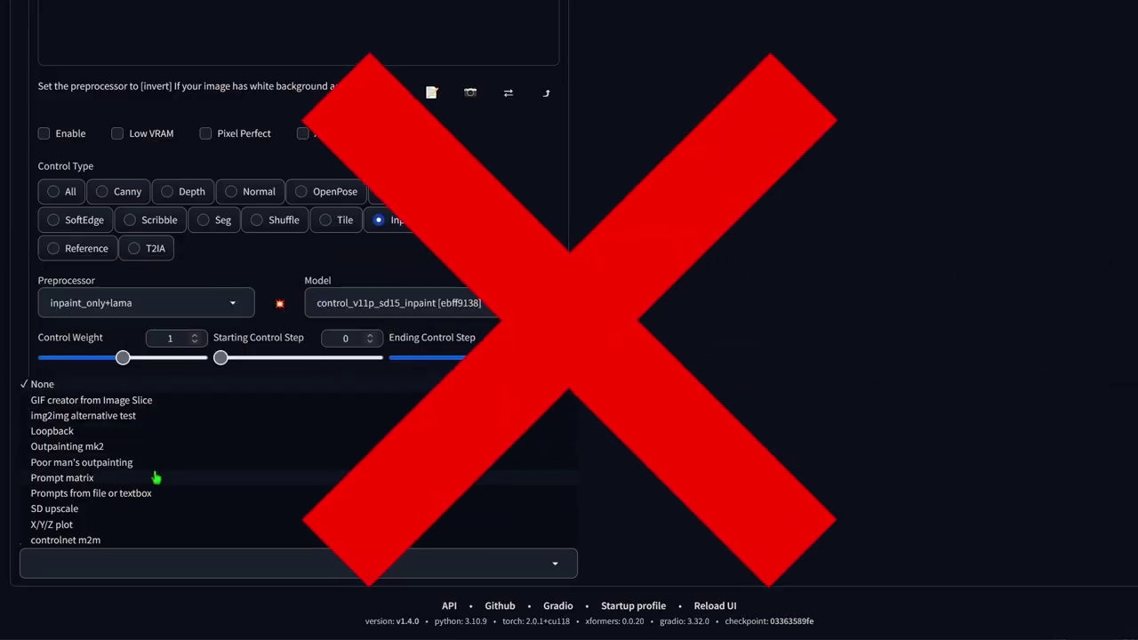
- Search the Available extensions for 'controlnet', then view the Installed extensions list
scroll(569, 320, up, 15)
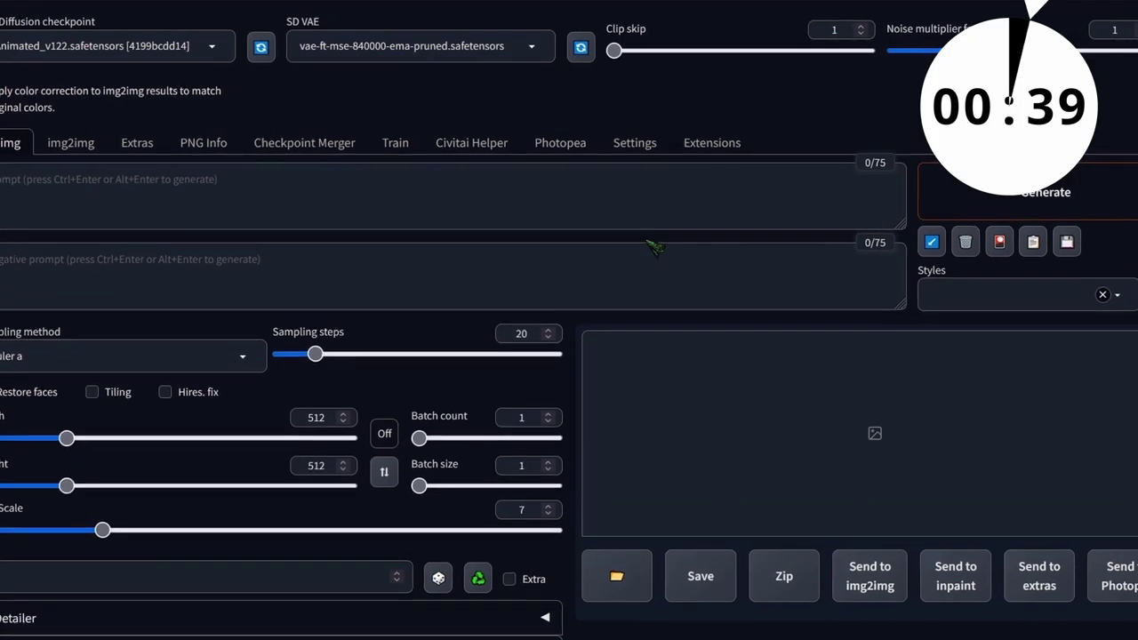
click(738, 154)
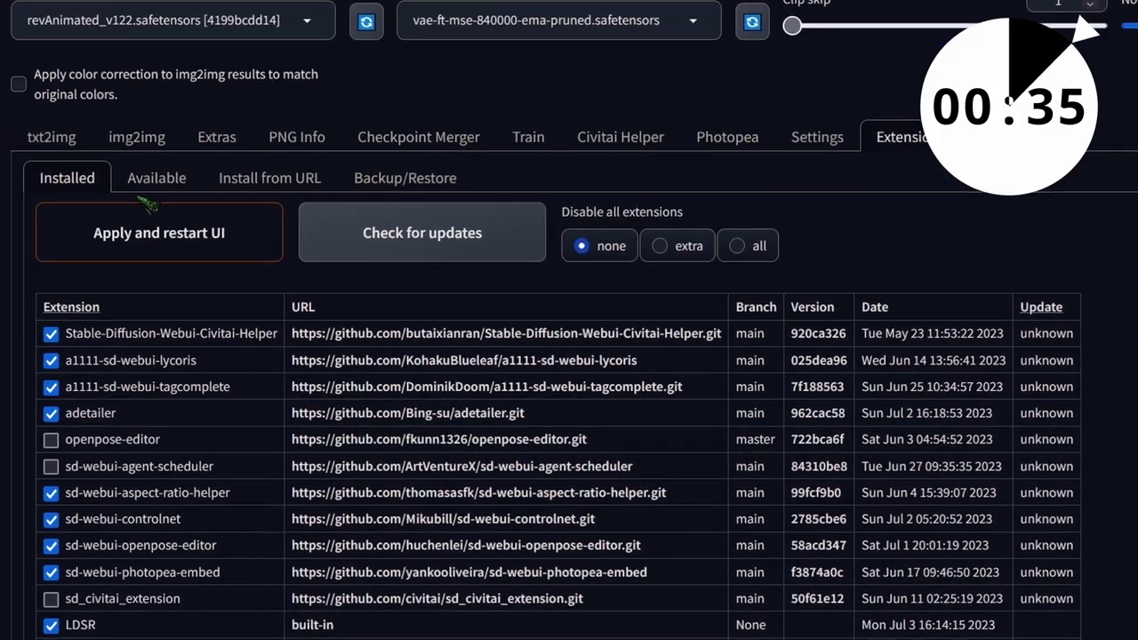
click(143, 181)
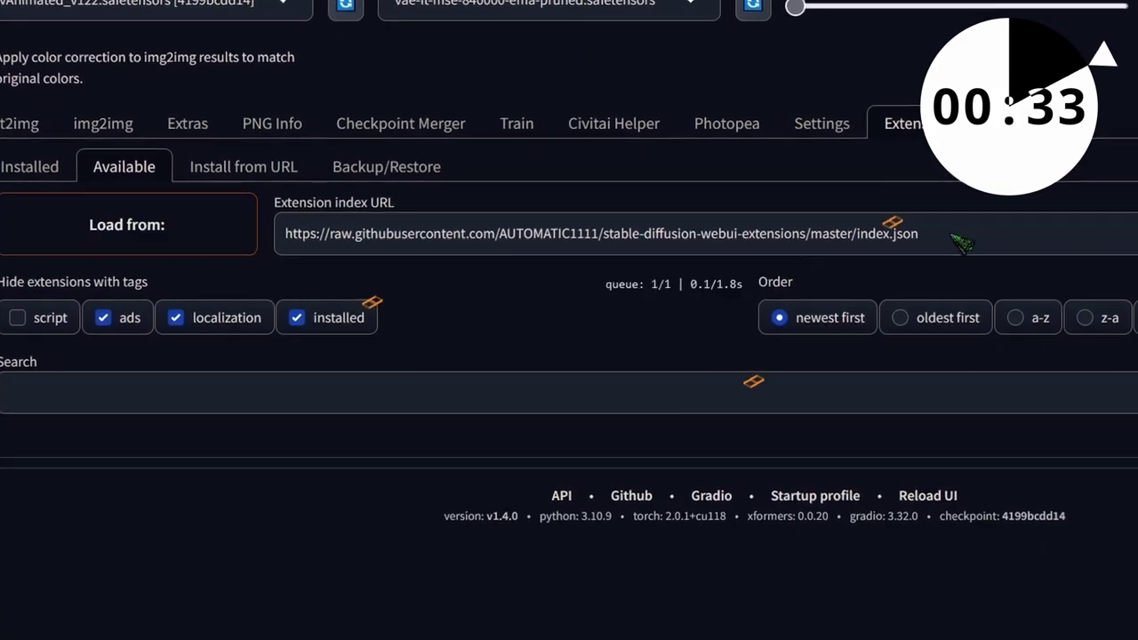
text(controlnet)
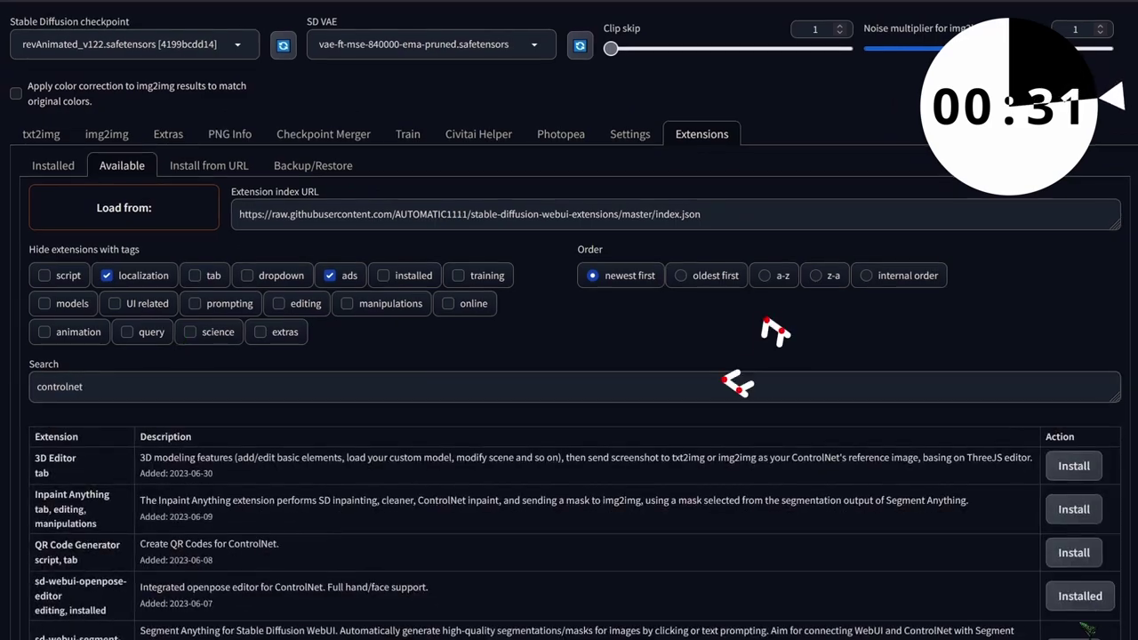
click(54, 165)
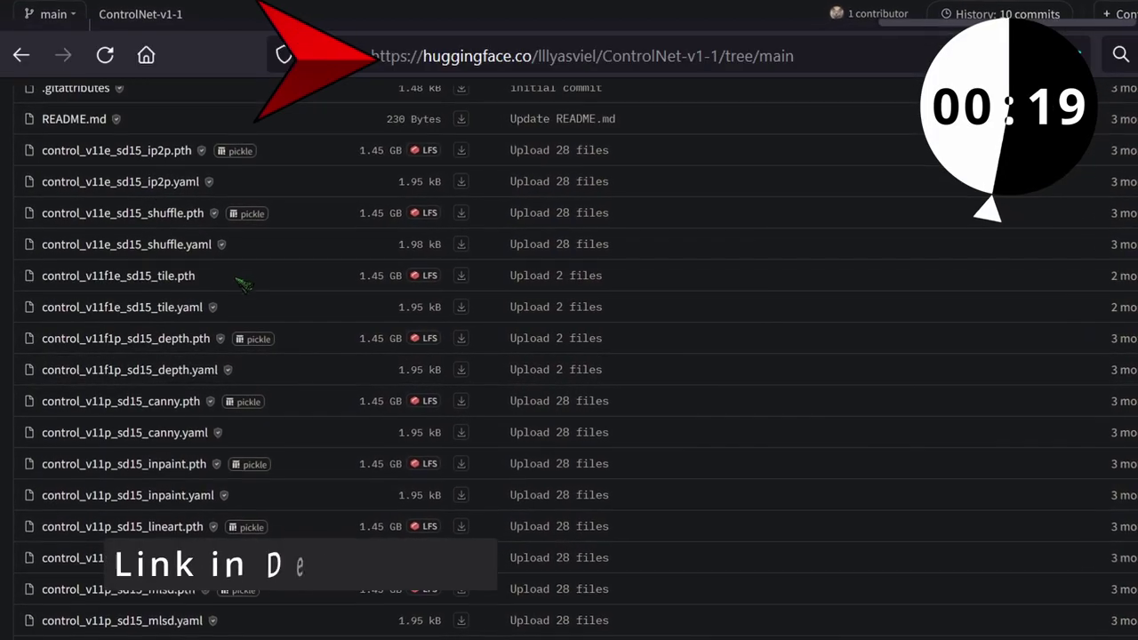
scroll(580, 265, down, 5)
scroll(573, 258, down, 4)
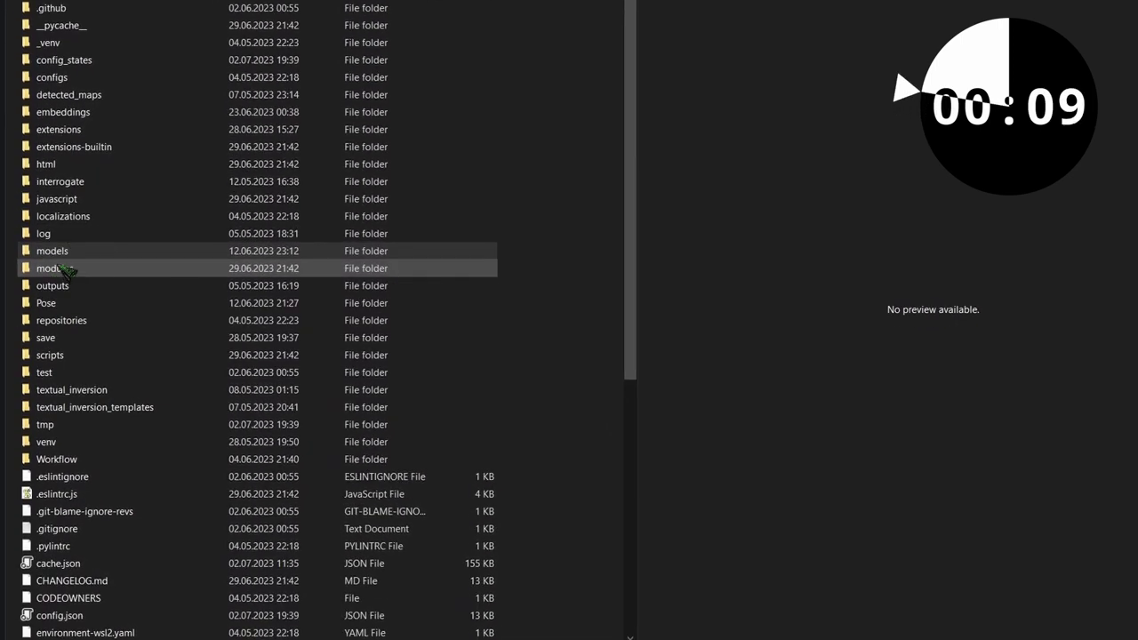
- Go into the WebUI models folder to reach the ControlNet model files
double_click(76, 251)
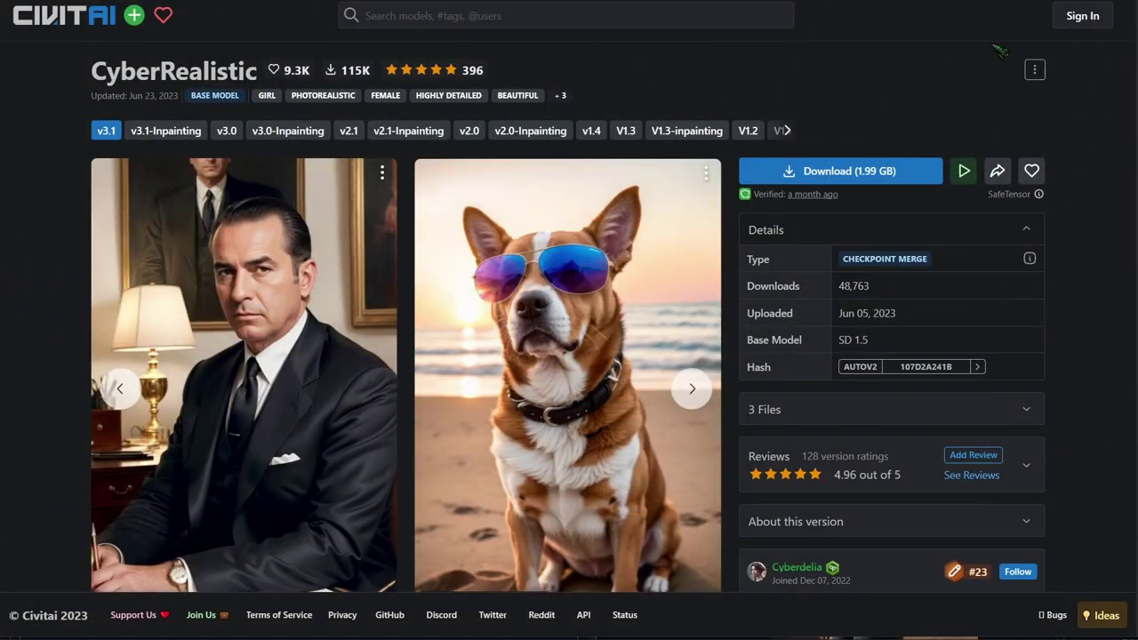
scroll(1000, 51, down, 1)
scroll(1027, 118, up, 1)
scroll(846, 221, down, 20)
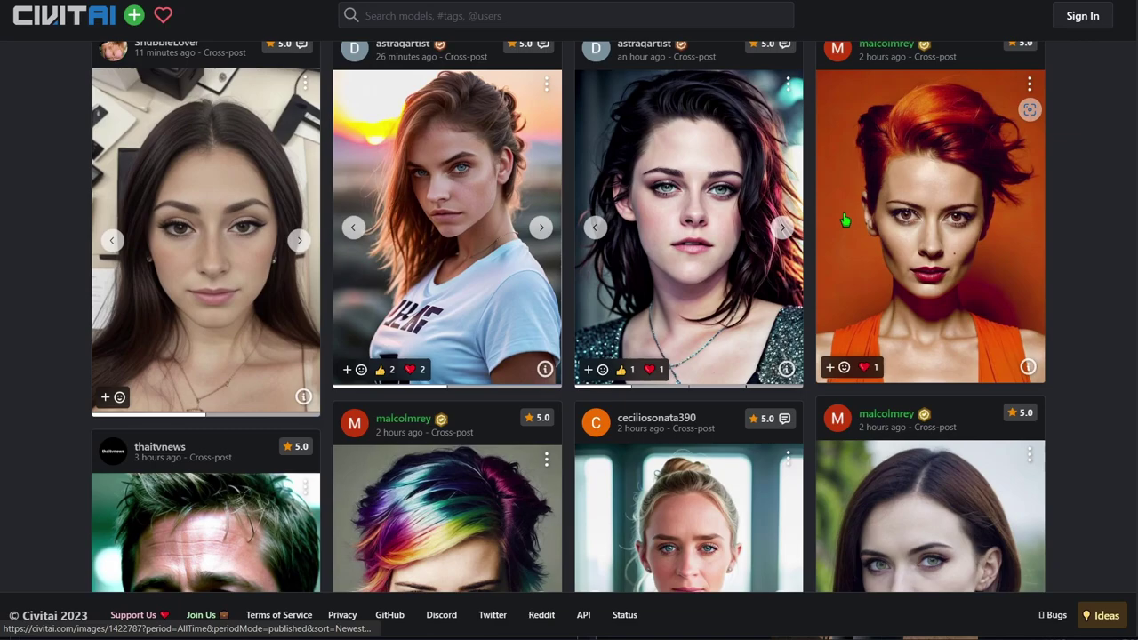
scroll(846, 220, down, 10)
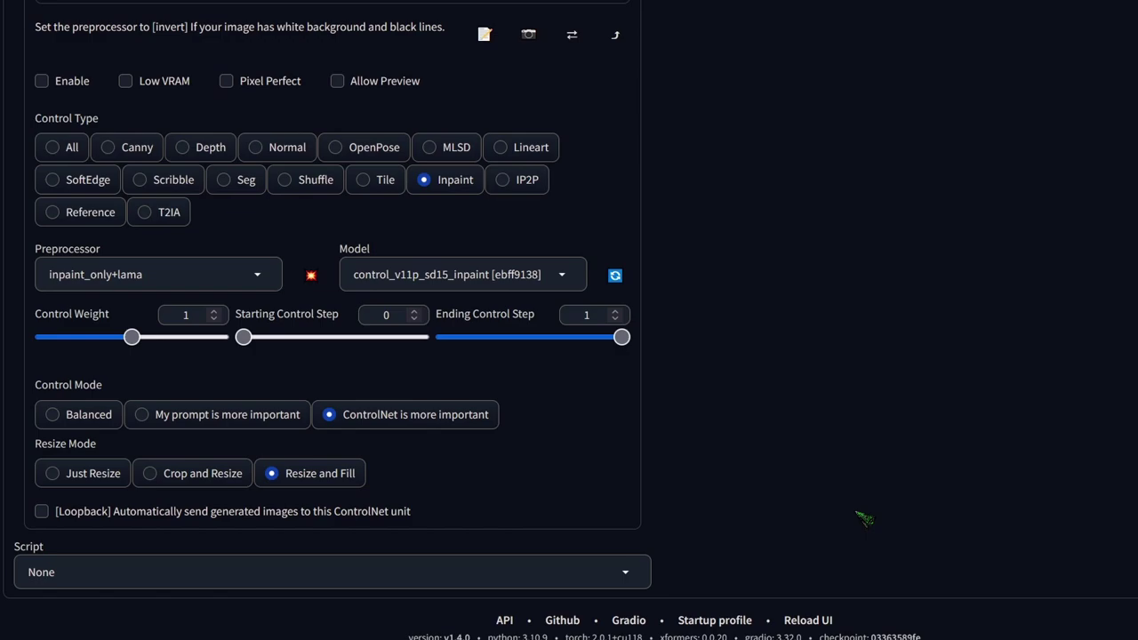
- Show the Script dropdown list below the ControlNet inpaint settings
click(660, 583)
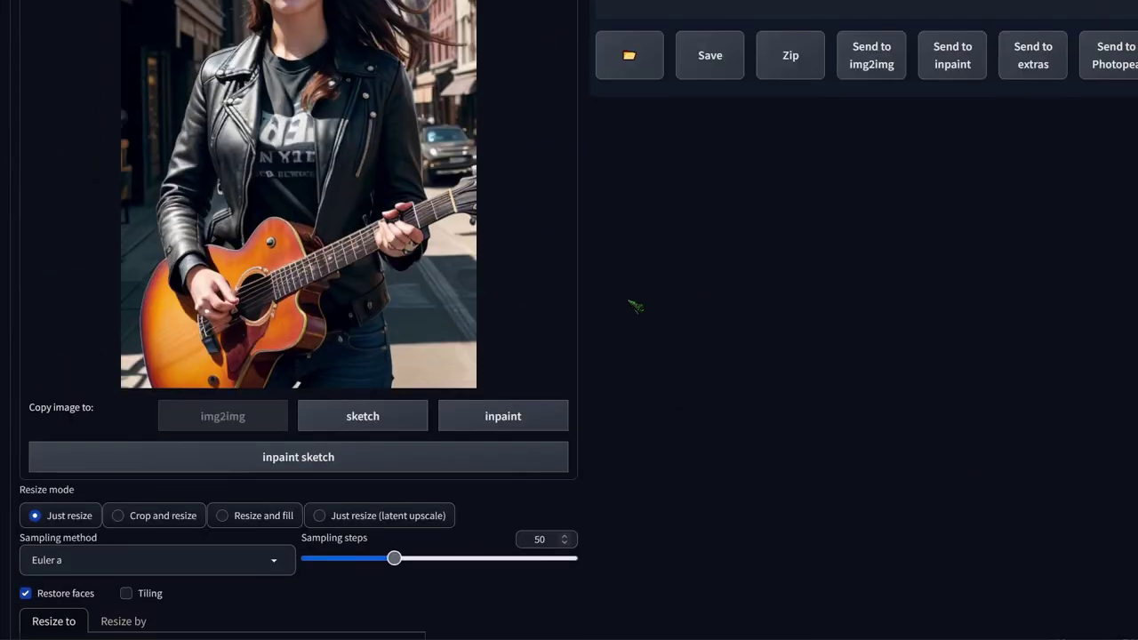
- Set ControlNet Unit 0 to inpaint_only+lama, 'ControlNet is more important', and 'Resize and Fill'
scroll(630, 305, down, 6)
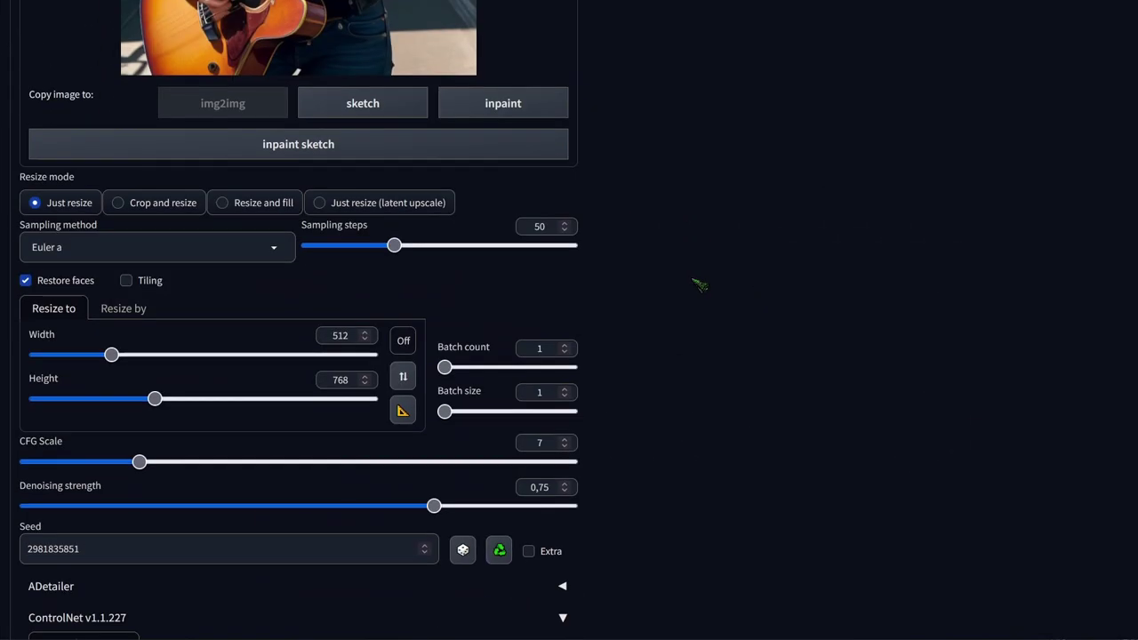
scroll(716, 313, down, 3)
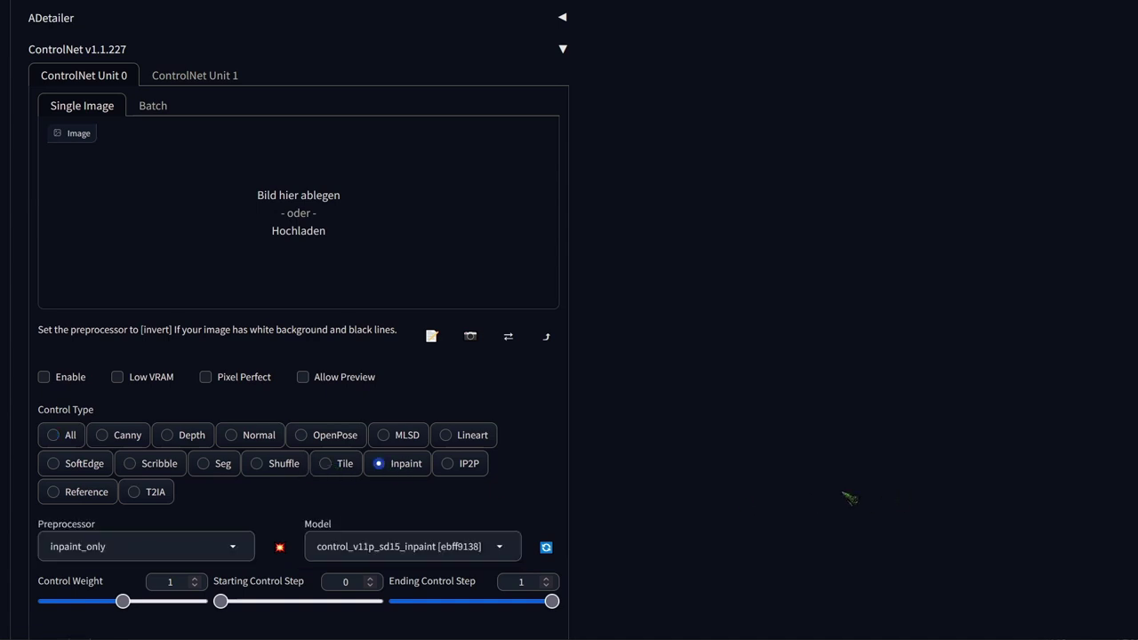
scroll(849, 498, down, 1)
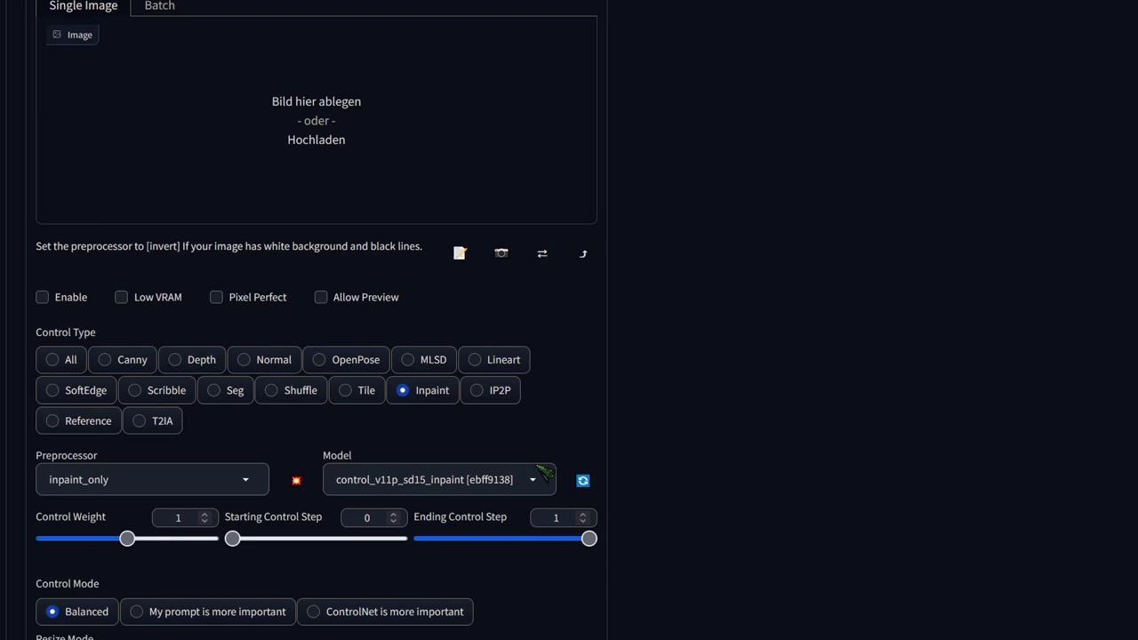
click(242, 477)
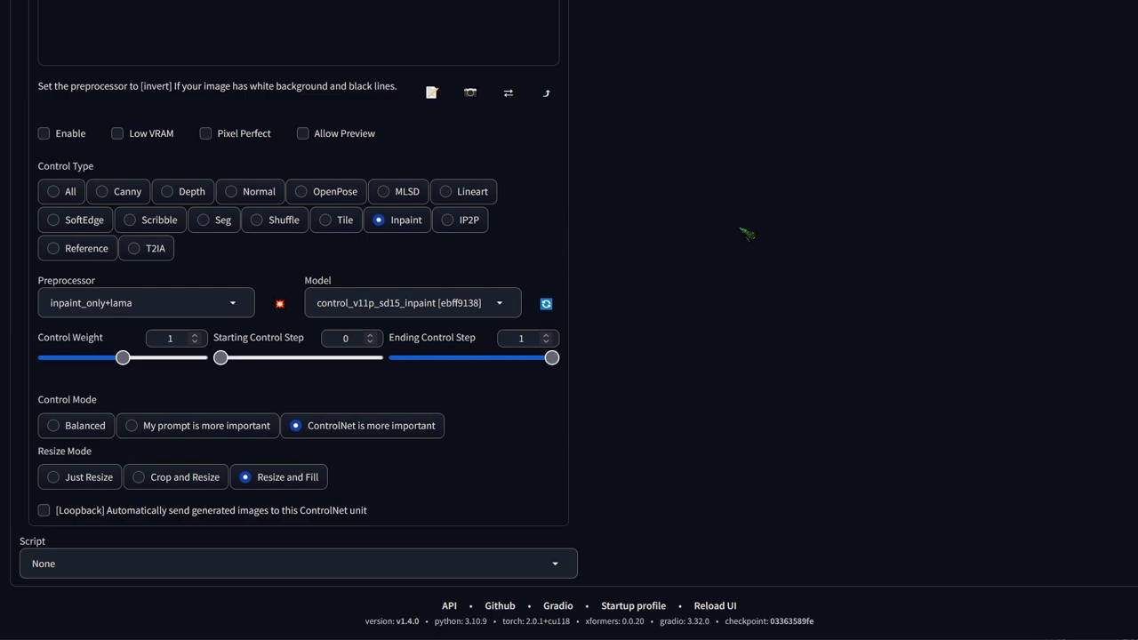
- Set img2img width to 1024 and denoising strength to 0.9
scroll(803, 330, up, 7)
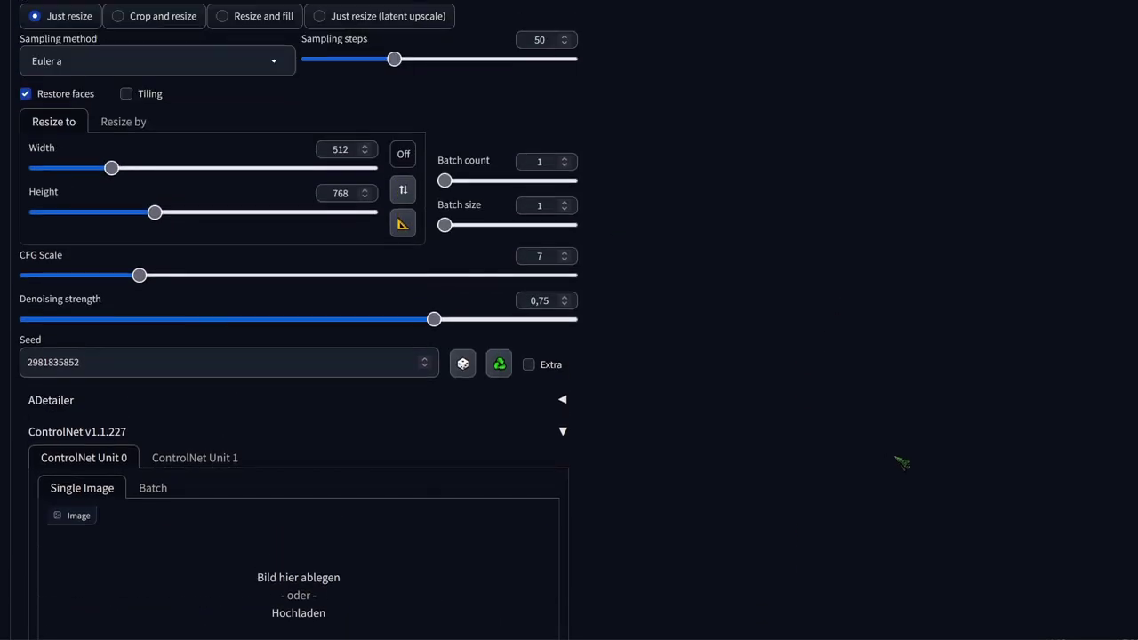
scroll(903, 463, up, 3)
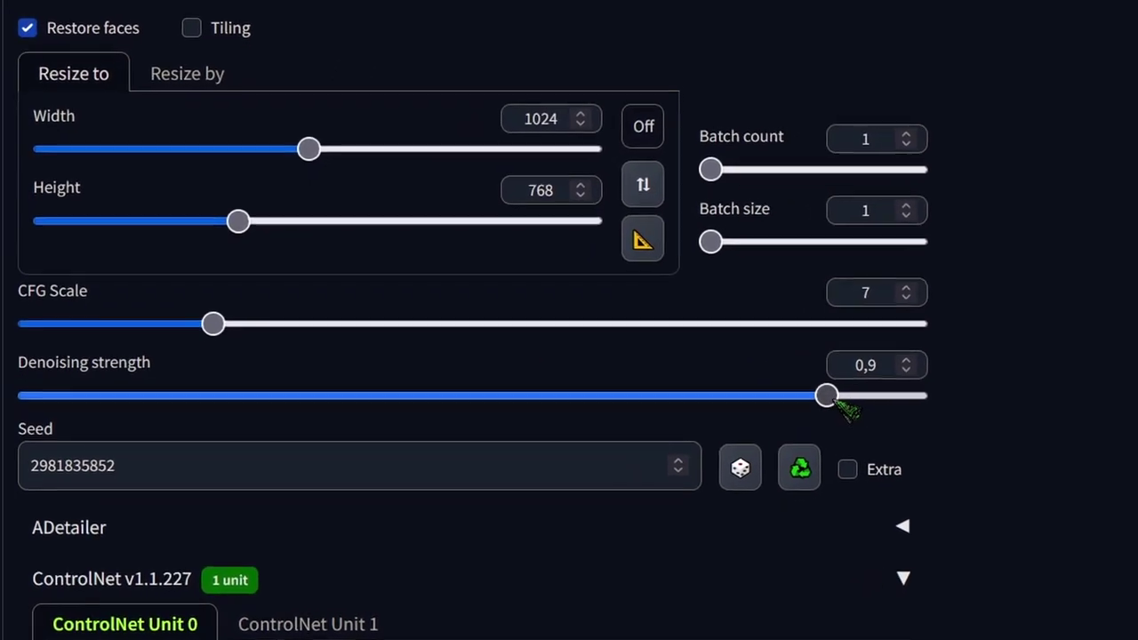
drag(828, 396, 708, 395)
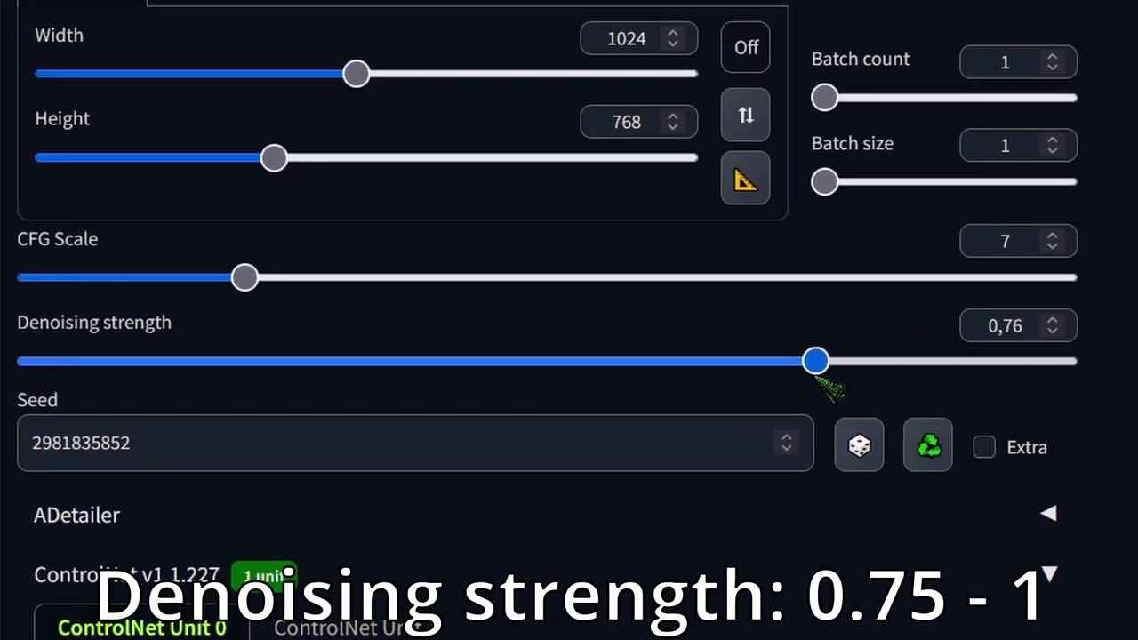
drag(965, 369, 1064, 359)
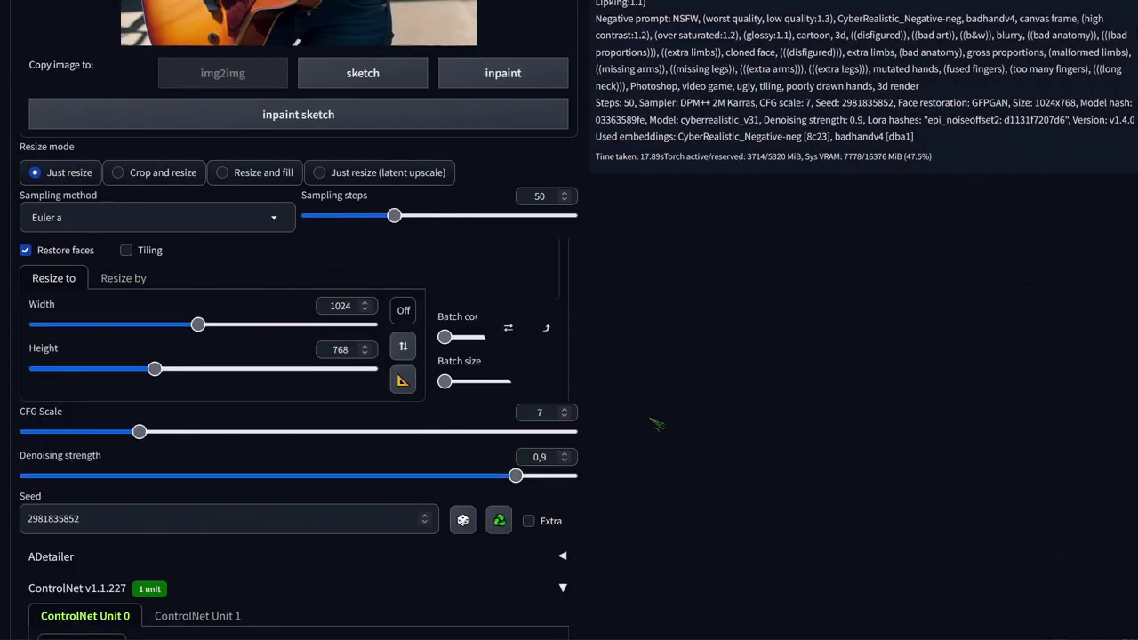
- Enable ControlNet Unit 0 without a control image and generate the outpainted street scenes
scroll(656, 424, down, 6)
click(44, 369)
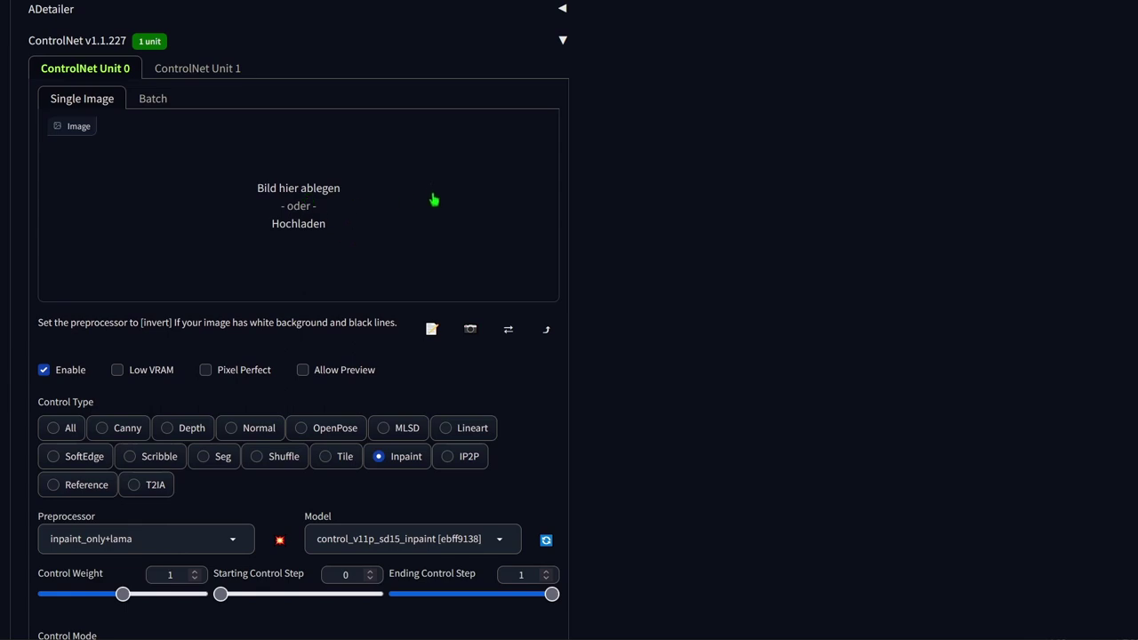
click(293, 225)
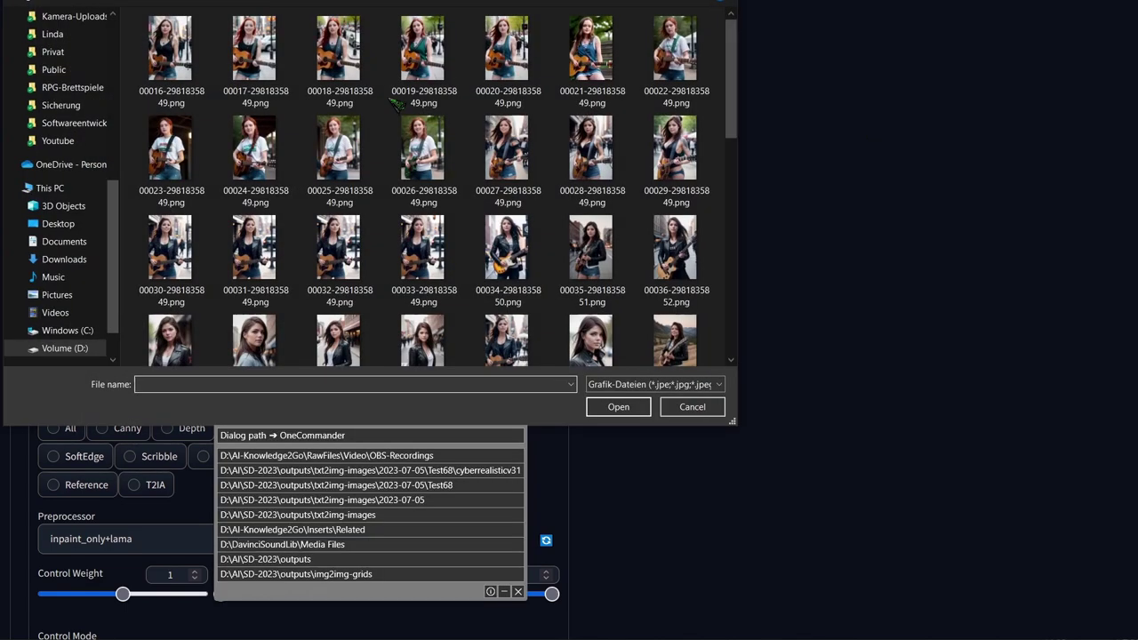
scroll(436, 178, down, 2)
key(Escape)
scroll(845, 540, up, 6)
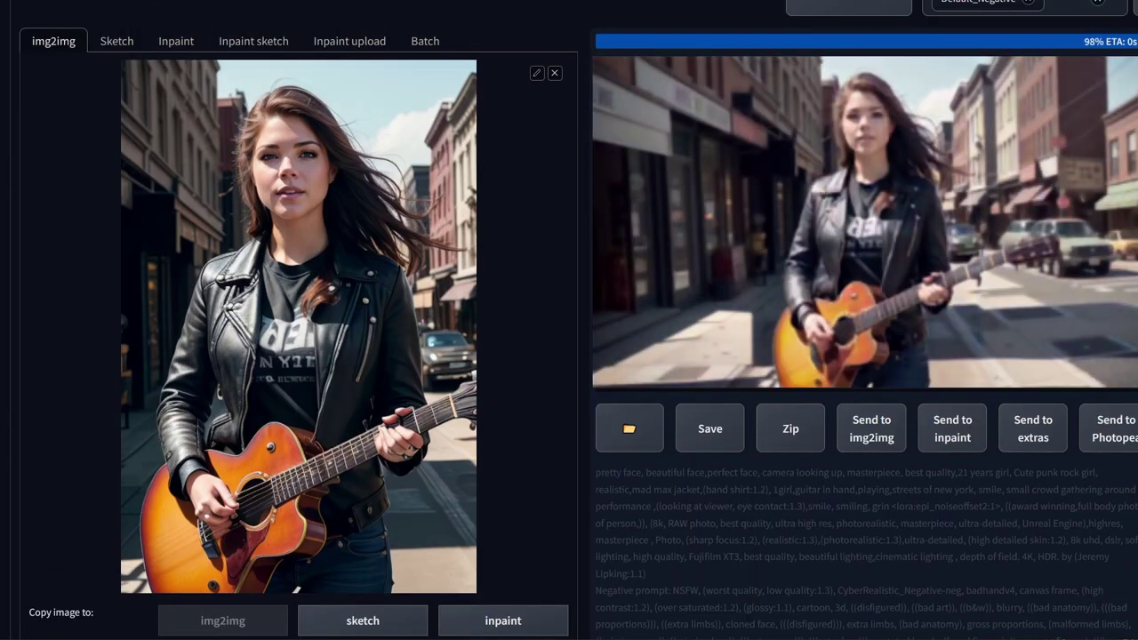
click(727, 118)
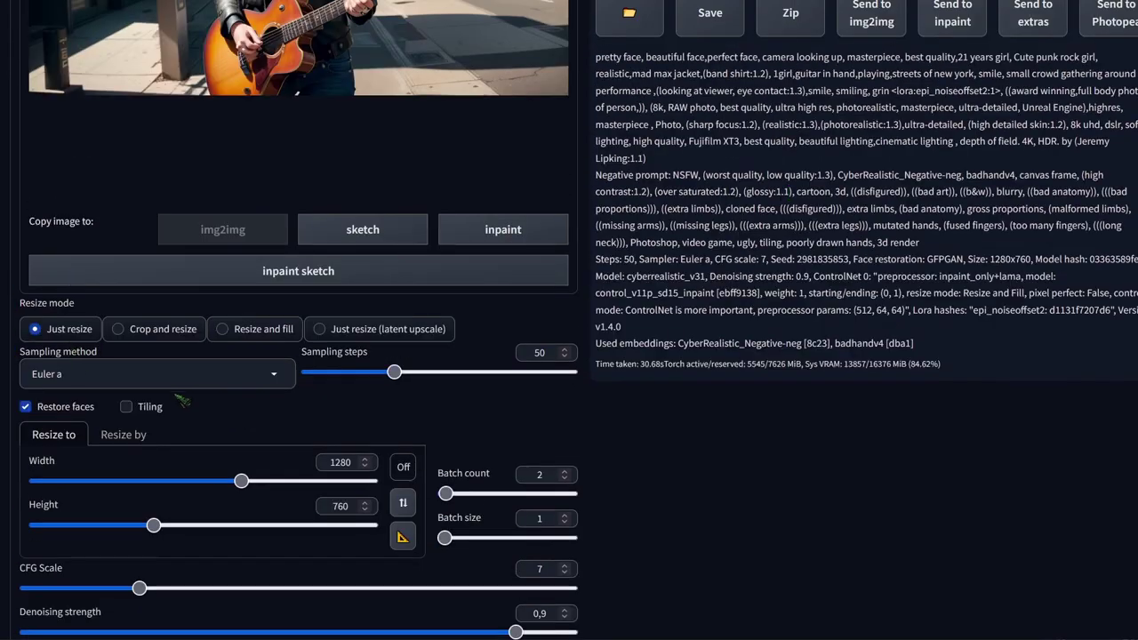
- Switch output size to scale factor, disable ControlNet, and lower denoising strength to 0.2
click(124, 435)
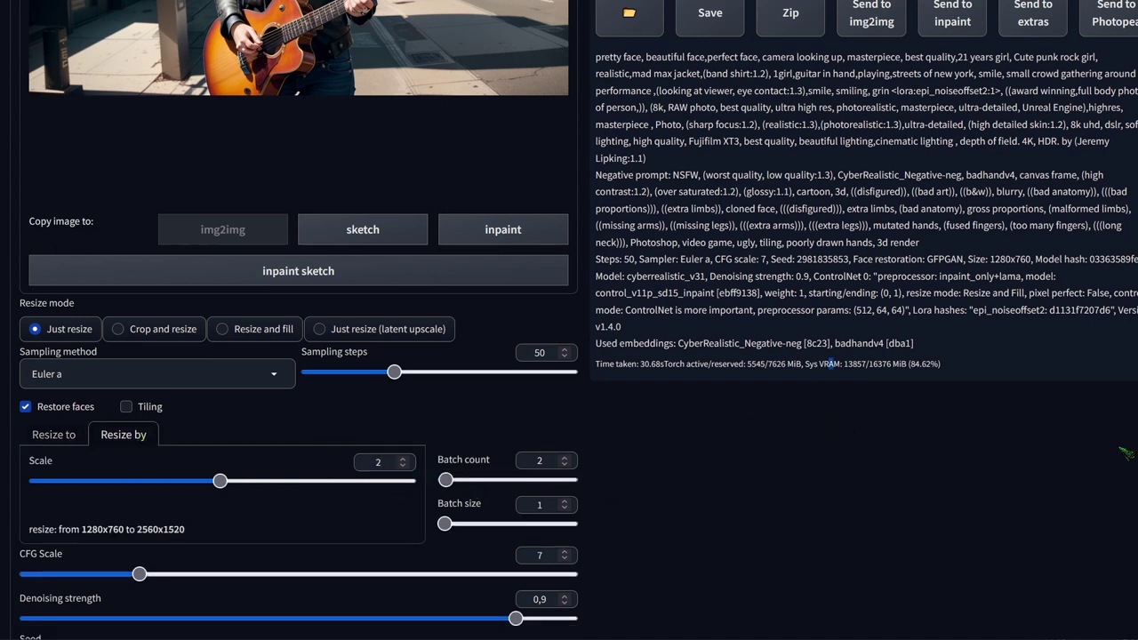
scroll(1126, 448, down, 9)
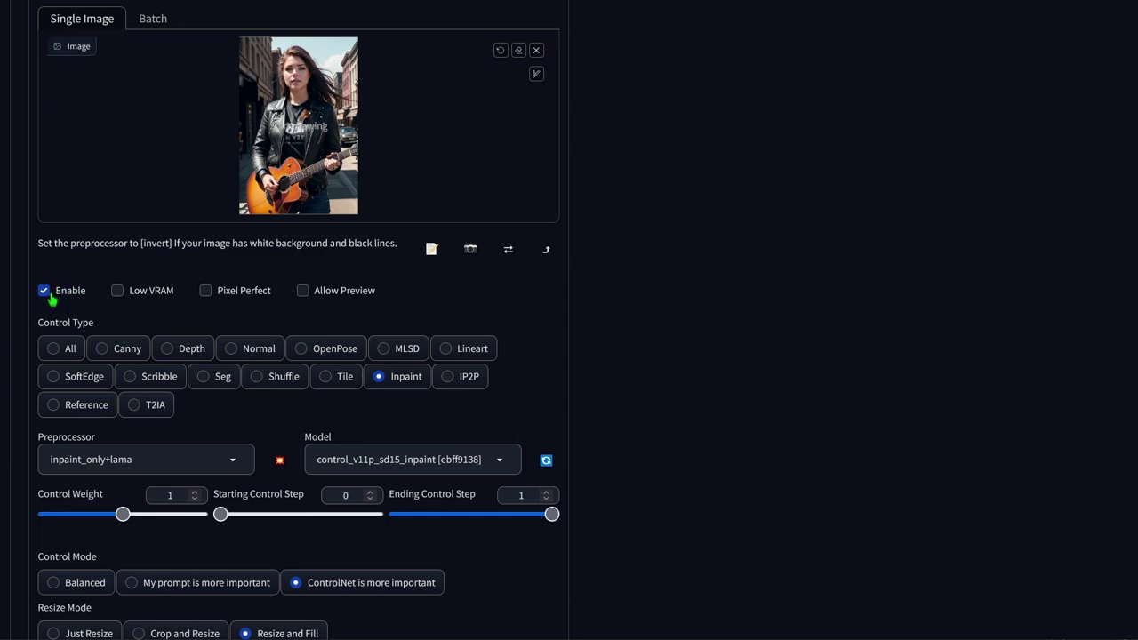
click(49, 297)
scroll(791, 437, up, 4)
scroll(805, 447, up, 1)
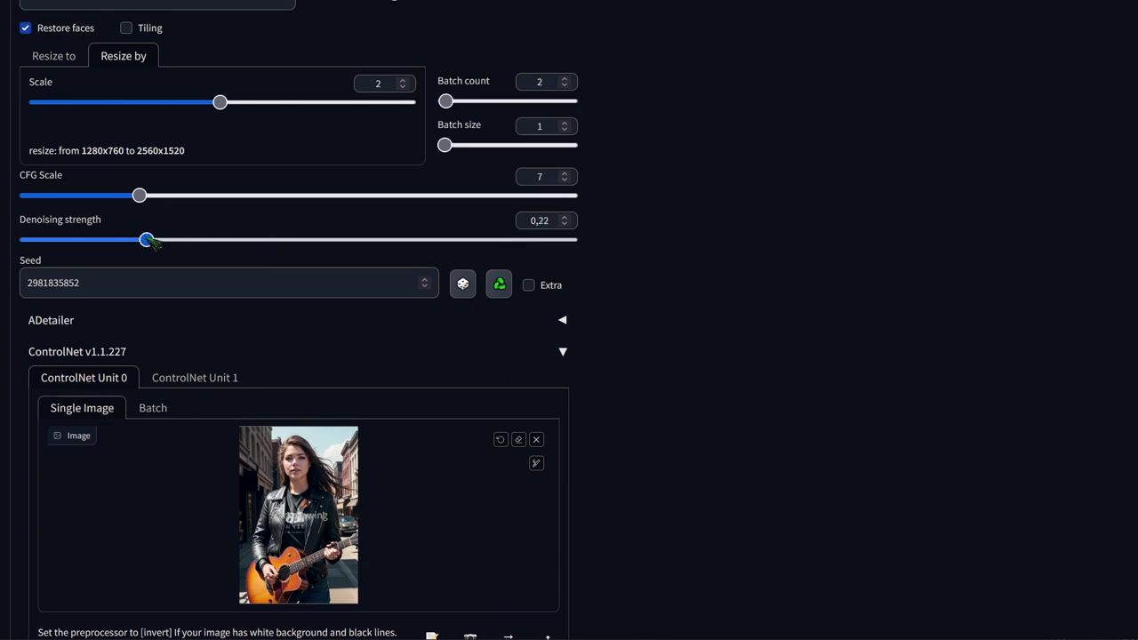
drag(135, 240, 141, 240)
- Change the sampling method to DPM++ 2M Karras
scroll(877, 324, up, 3)
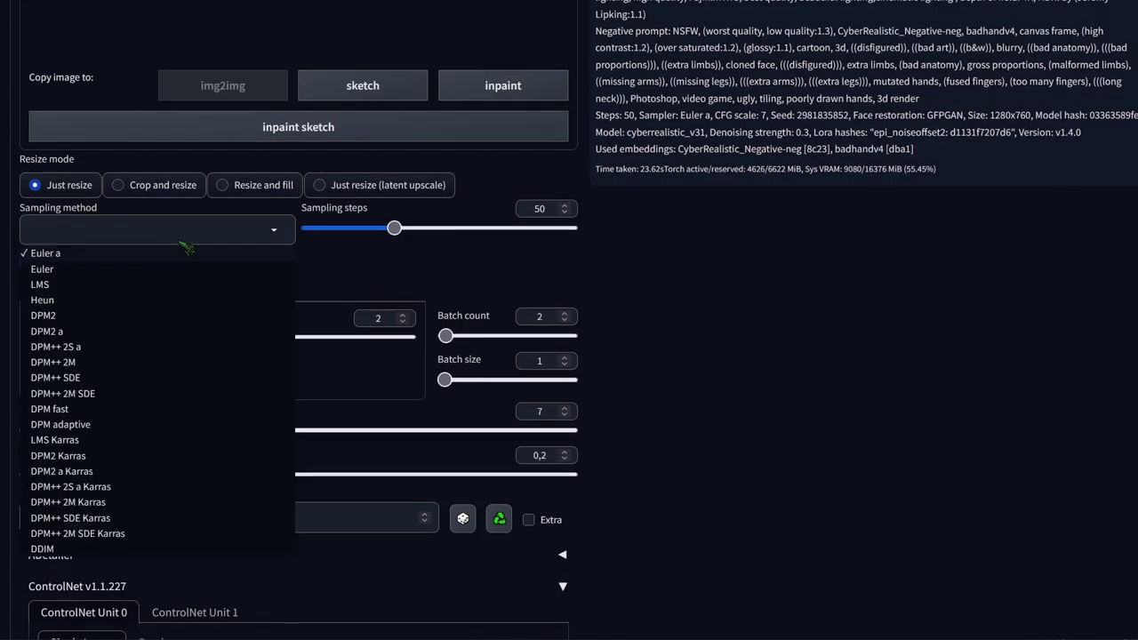
click(128, 505)
scroll(818, 382, up, 5)
scroll(1054, 493, down, 2)
scroll(983, 322, up, 6)
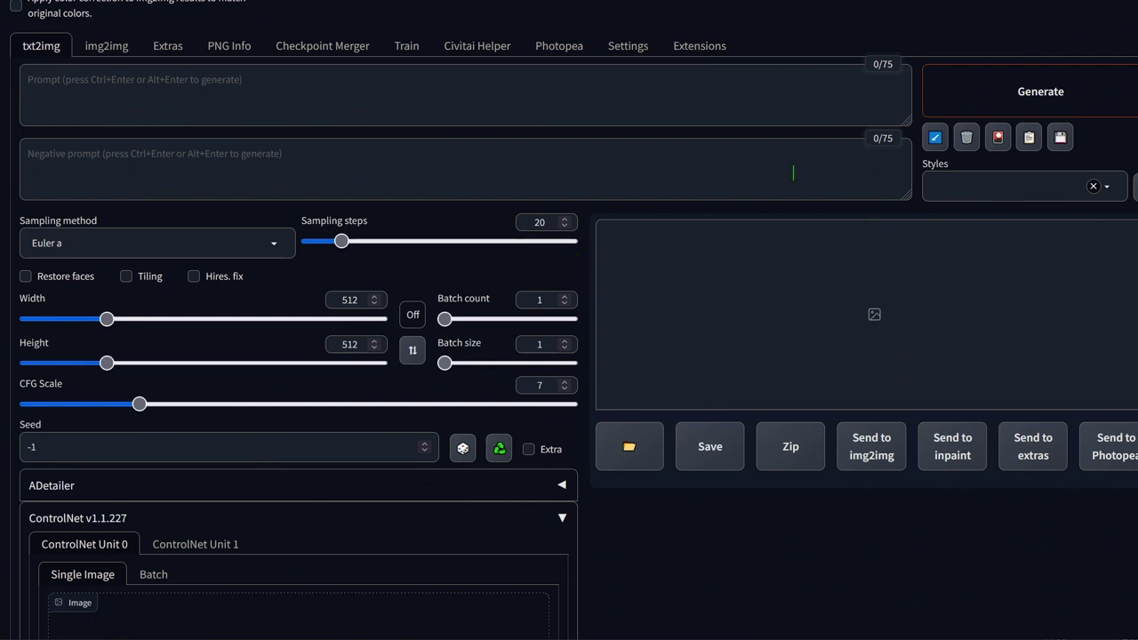
- Enable the txt2img ControlNet unit with Inpaint control type and Resize and Fill
scroll(570, 43, down, 4)
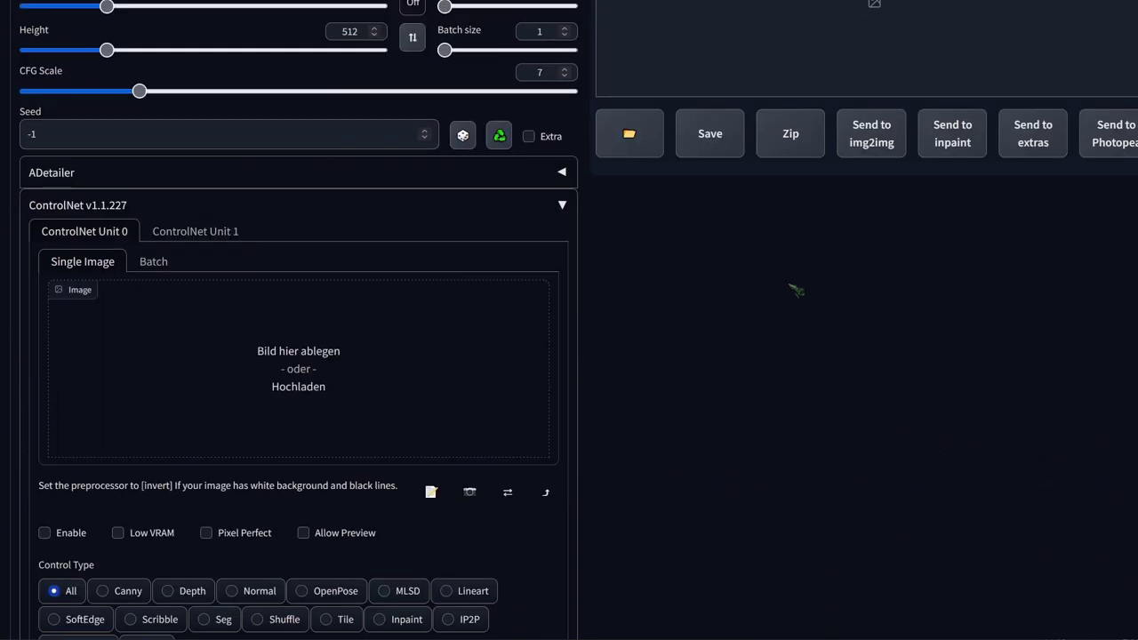
scroll(796, 290, down, 2)
scroll(1012, 383, down, 1)
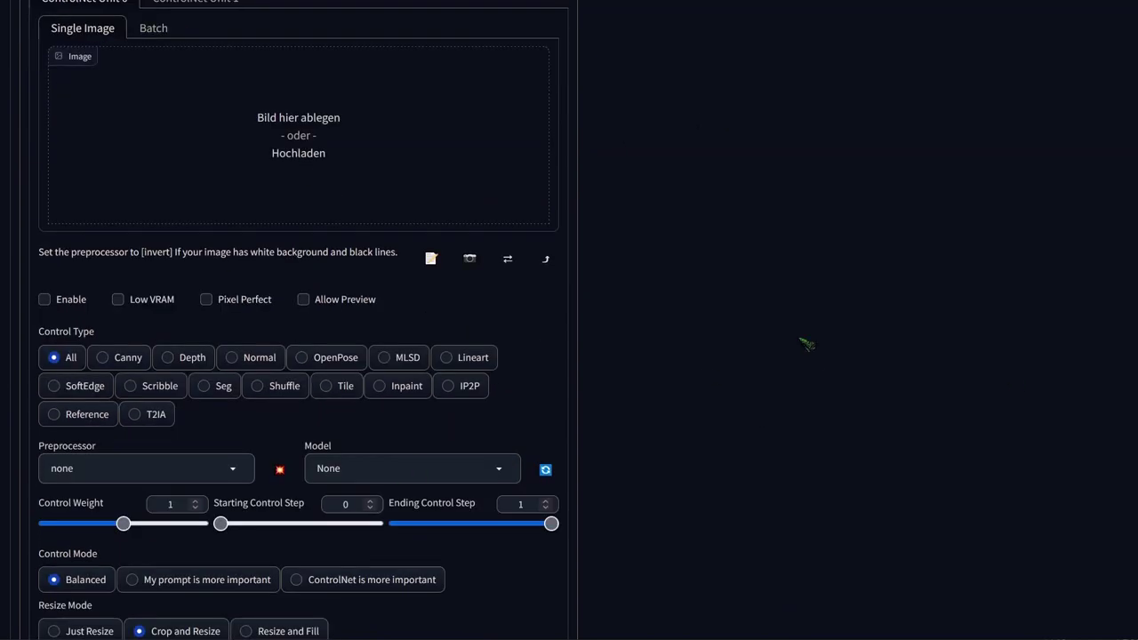
click(65, 303)
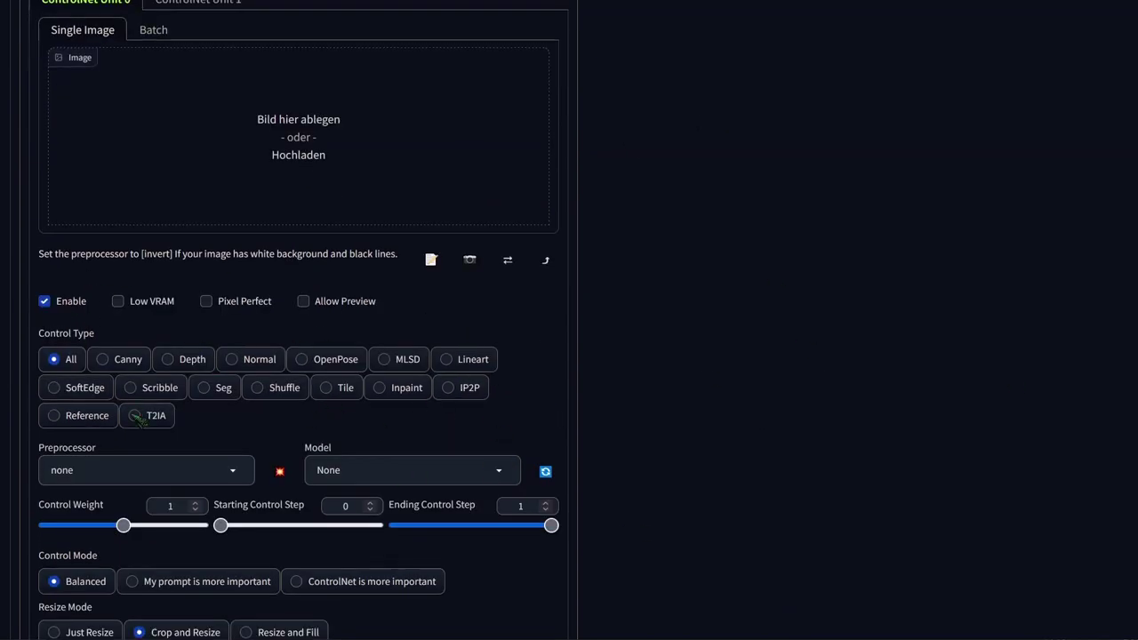
click(391, 388)
scroll(404, 425, down, 2)
click(298, 472)
- Set the txt2img output size to 1024 wide by 900 high
scroll(365, 293, up, 4)
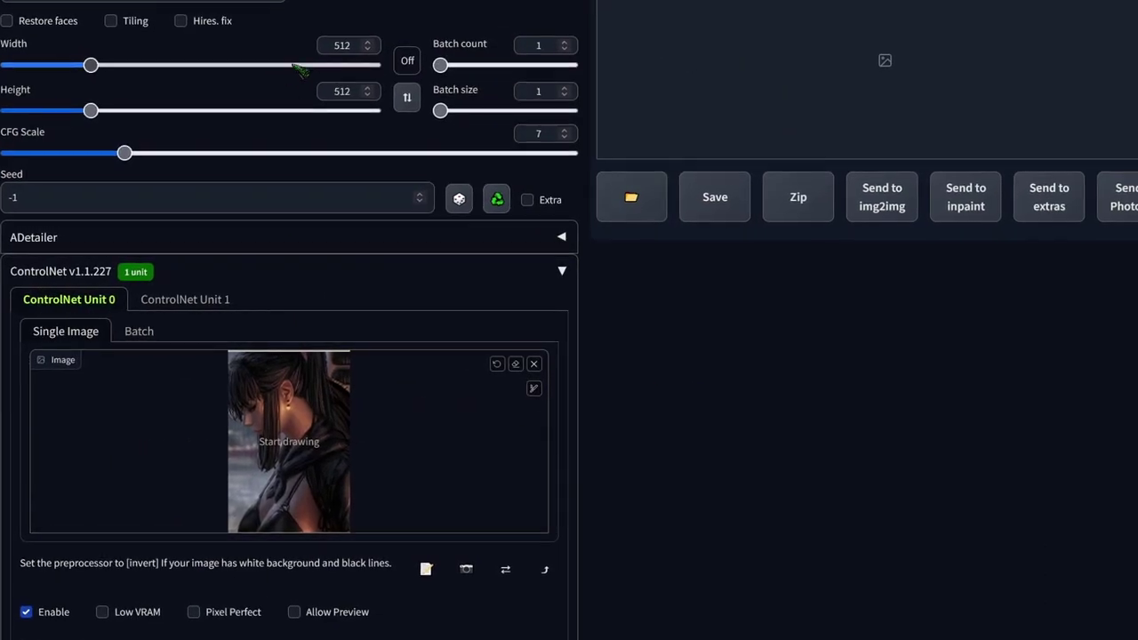
scroll(316, 307, up, 1)
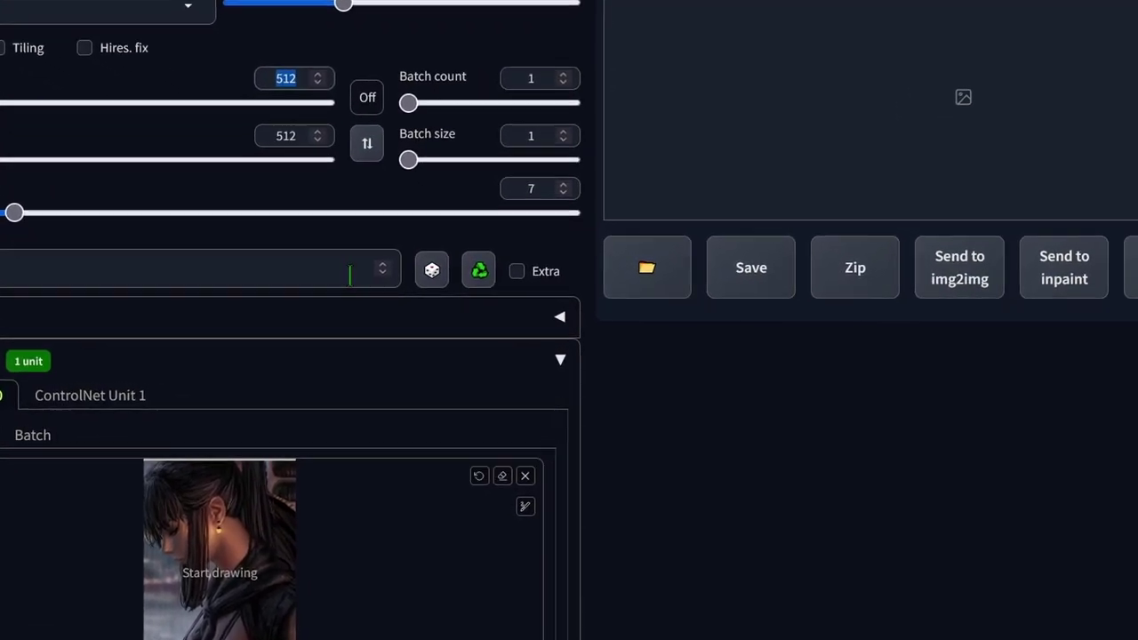
text(1024)
key(Tab)
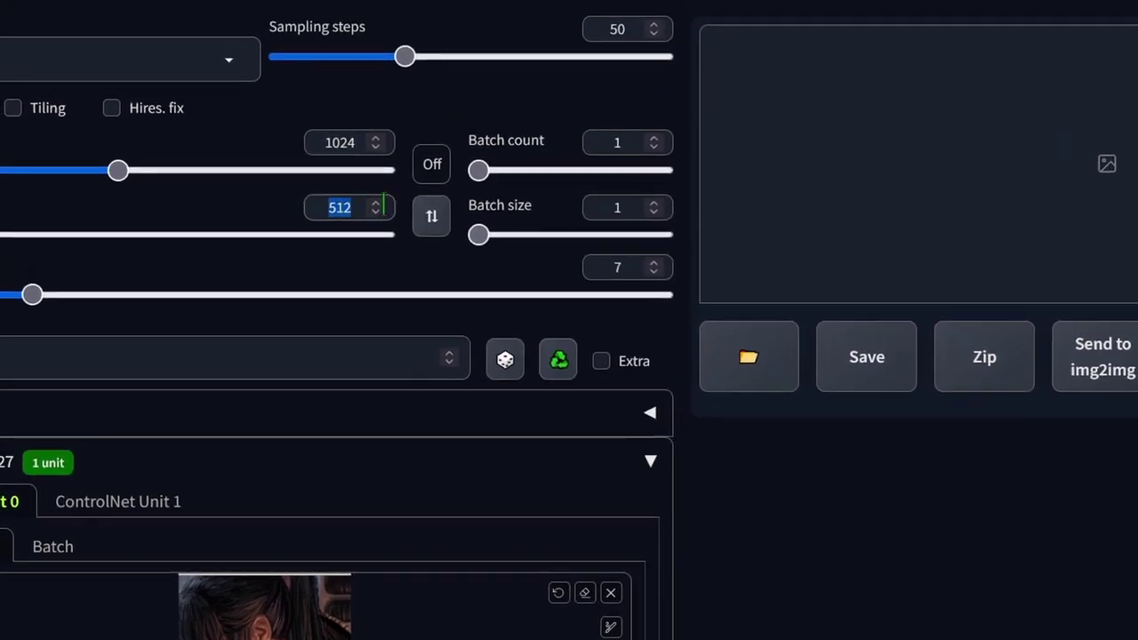
text(64)
mouse_move(519, 233)
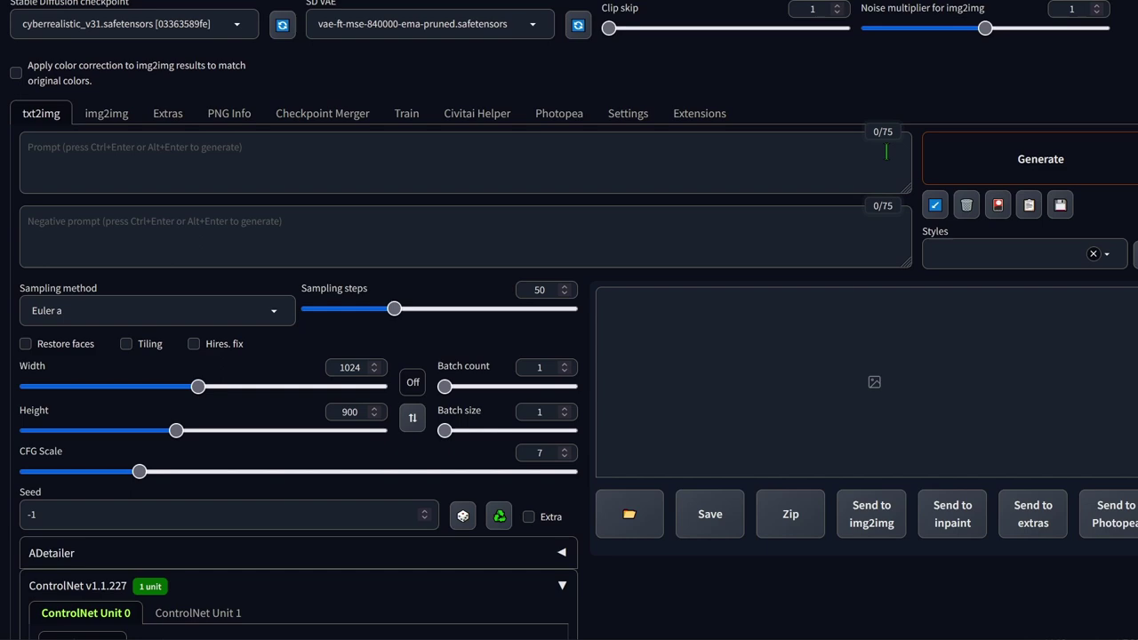
- Generate the outpainted portrait variants and page through them full-size
click(1042, 156)
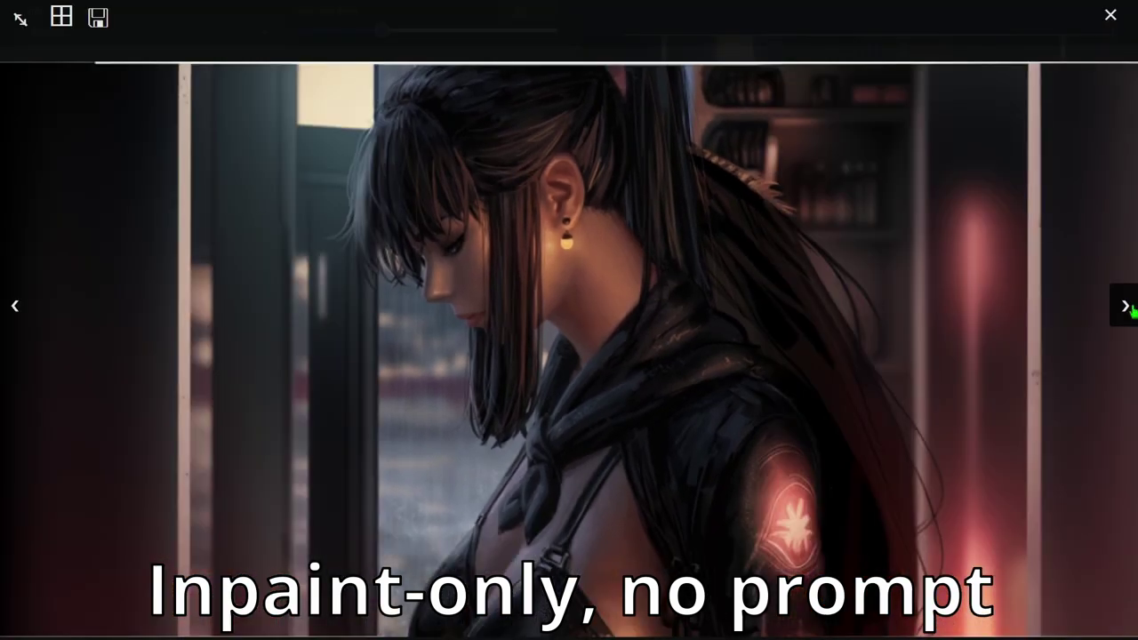
click(1126, 307)
click(1127, 307)
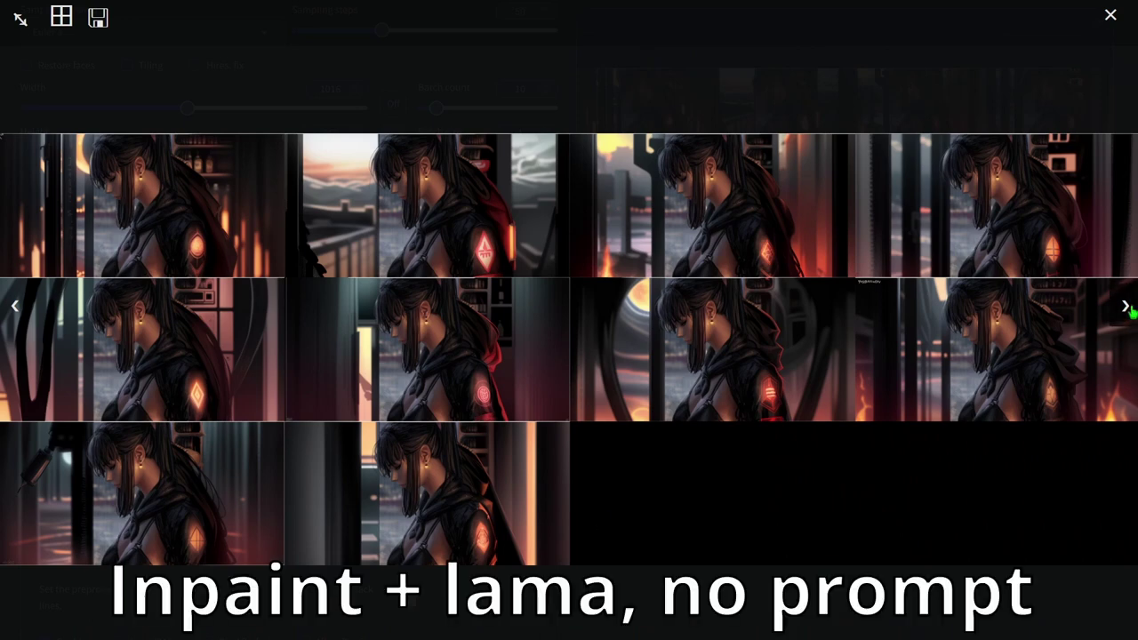
click(1127, 307)
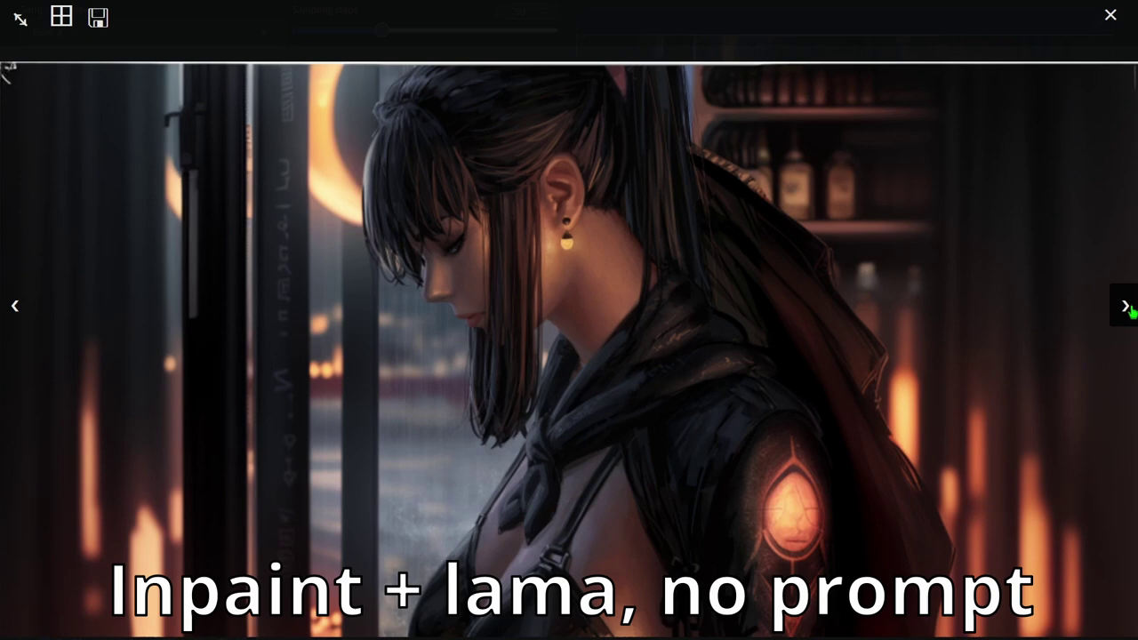
click(1126, 307)
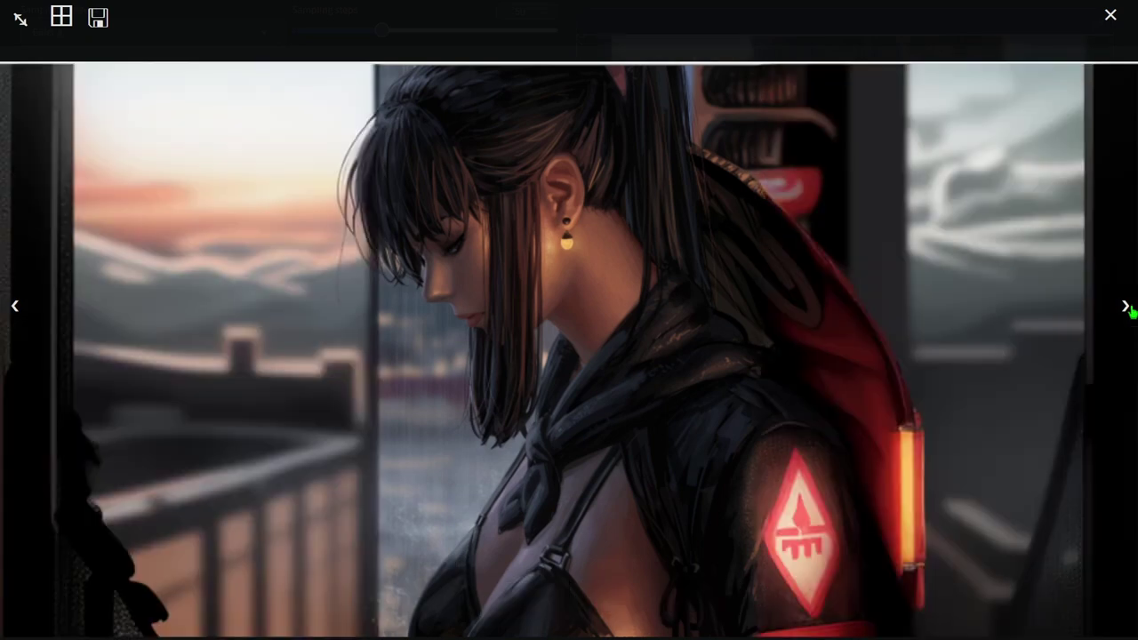
click(1127, 307)
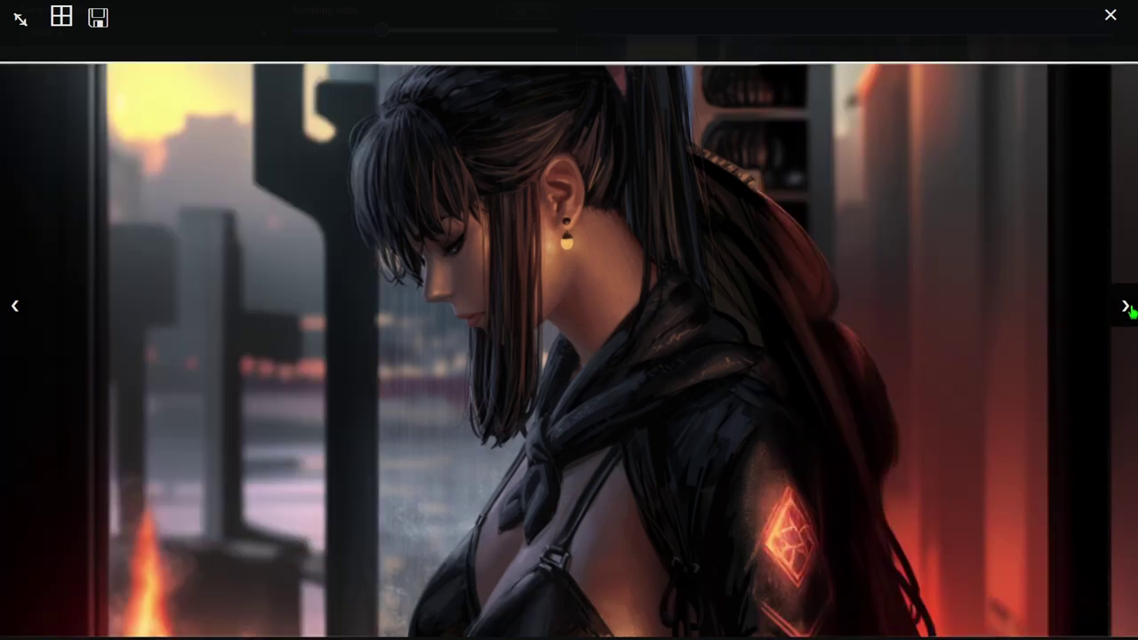
click(1127, 307)
click(1127, 307)
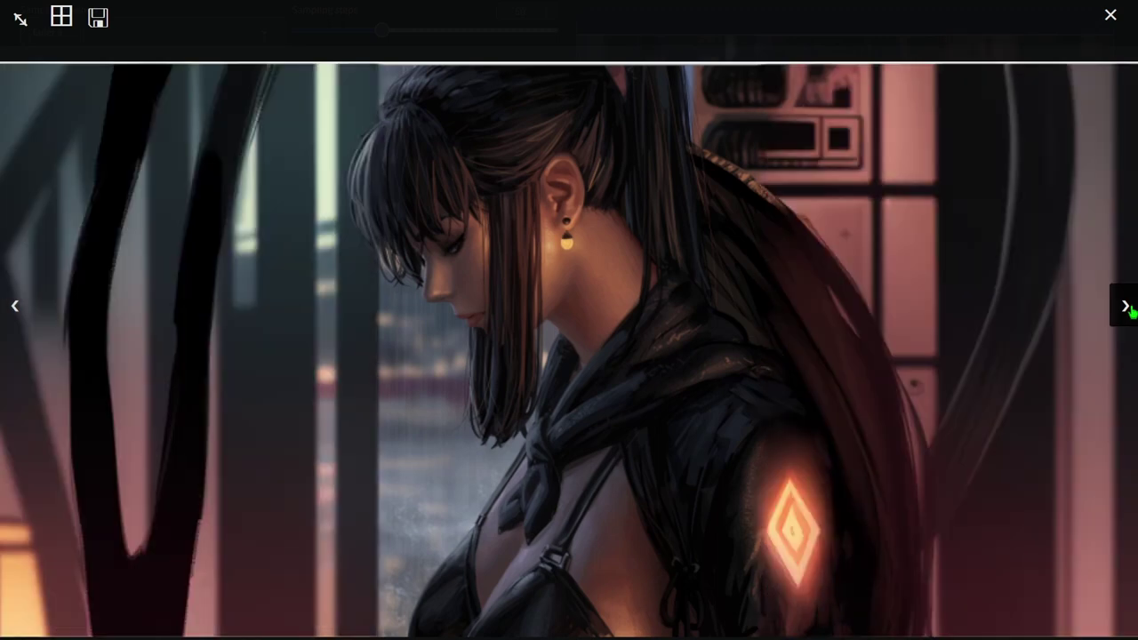
click(1126, 307)
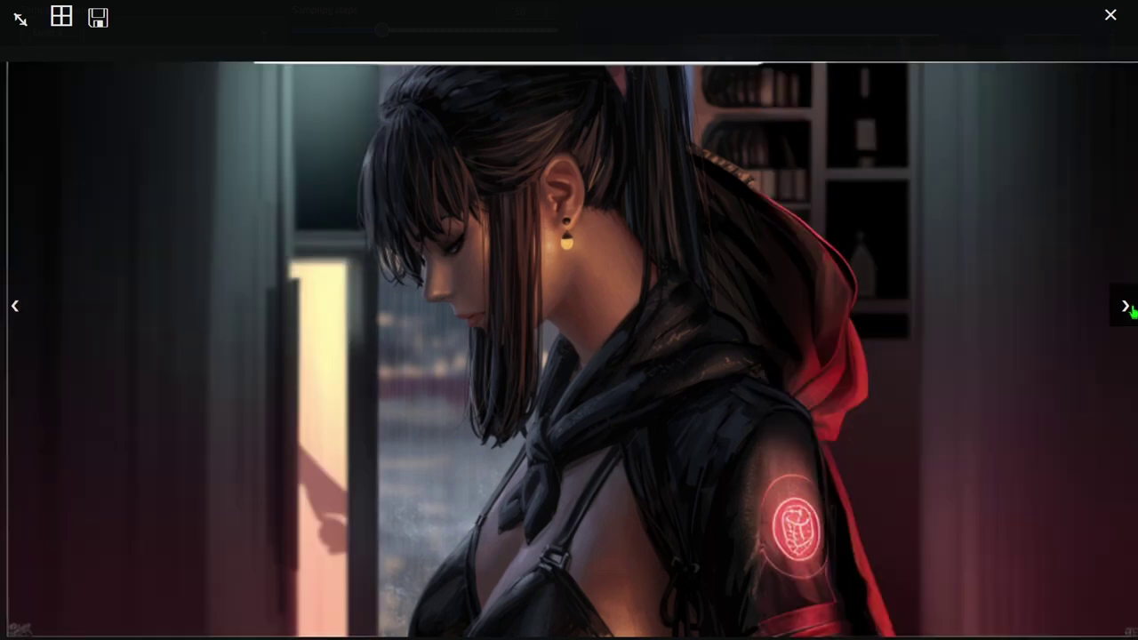
click(1127, 307)
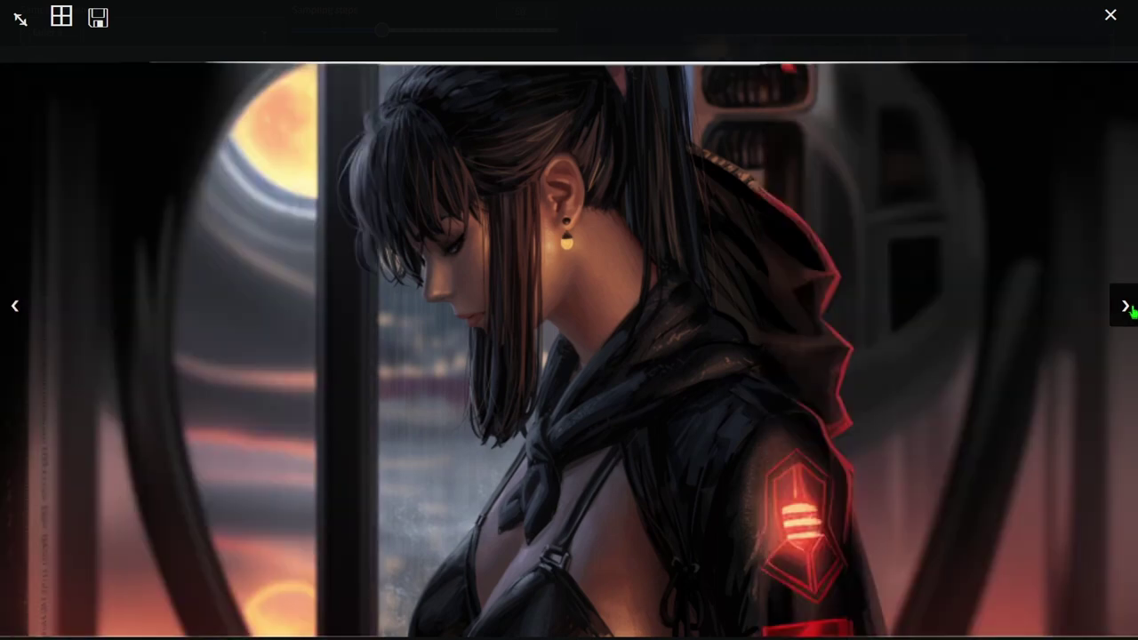
click(1127, 307)
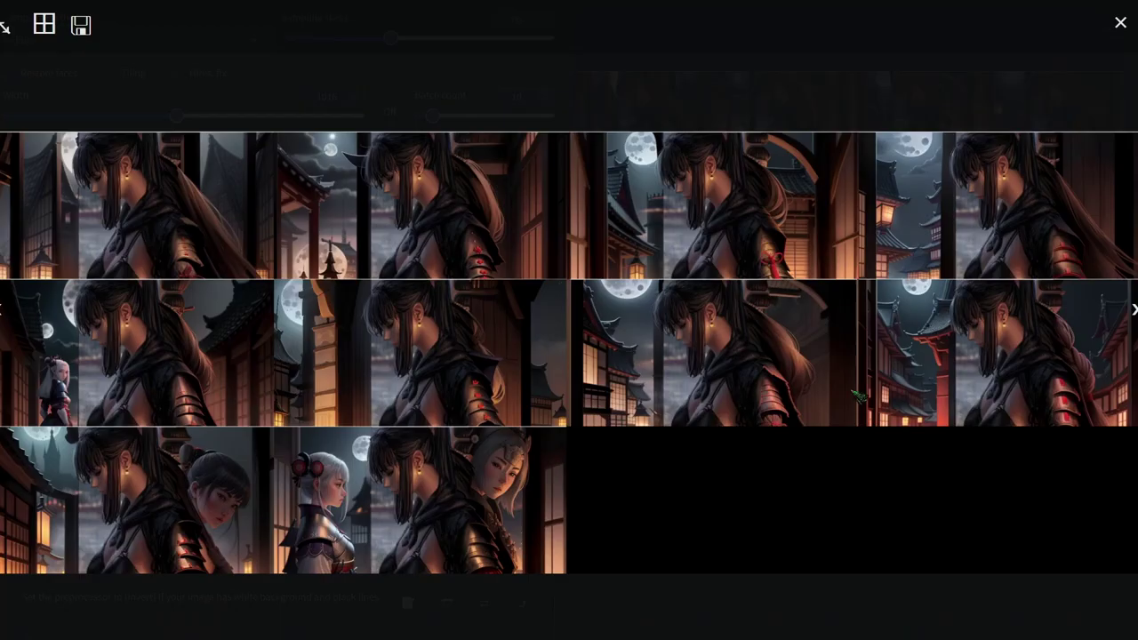
- Page full-size through the moonlit medieval city variants
click(1135, 309)
click(1135, 309)
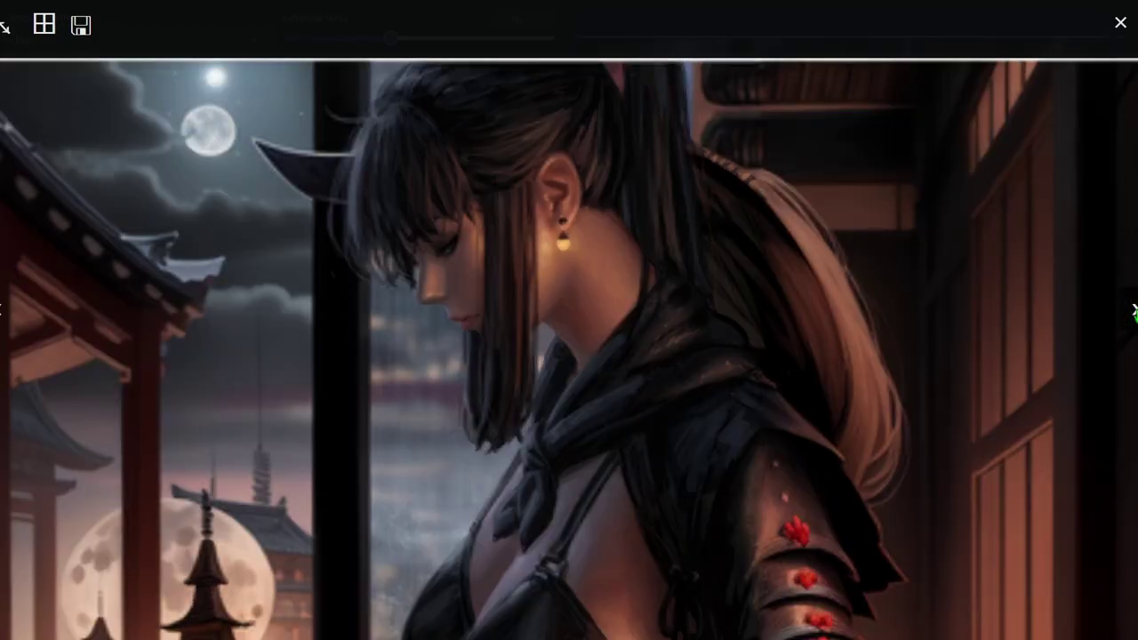
click(1135, 309)
click(1134, 310)
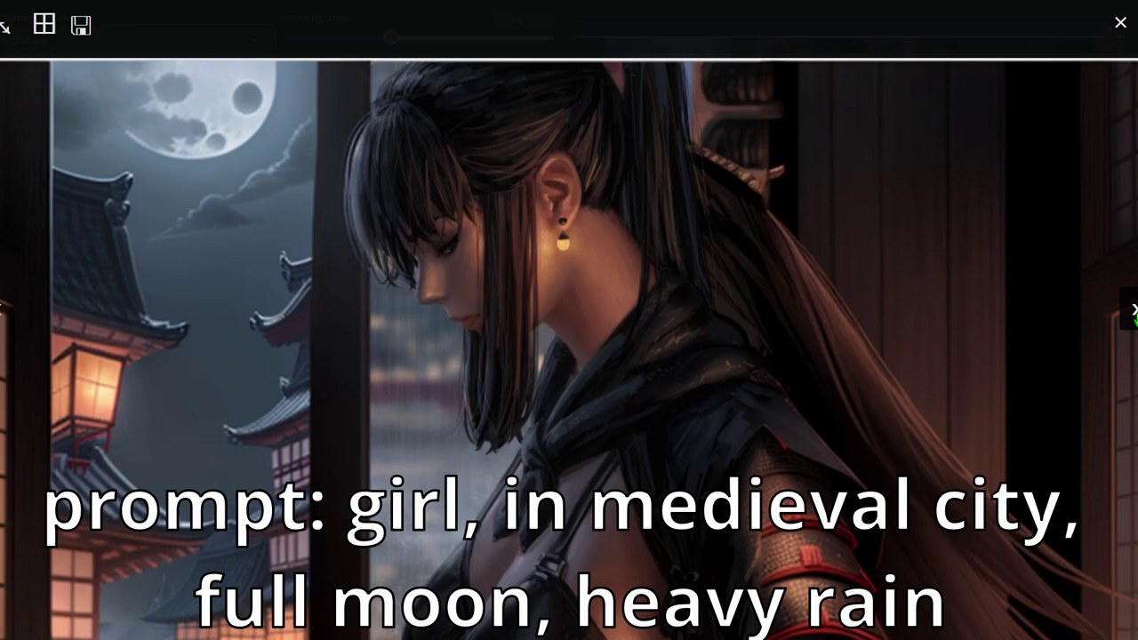
click(1135, 309)
click(1134, 309)
click(1135, 310)
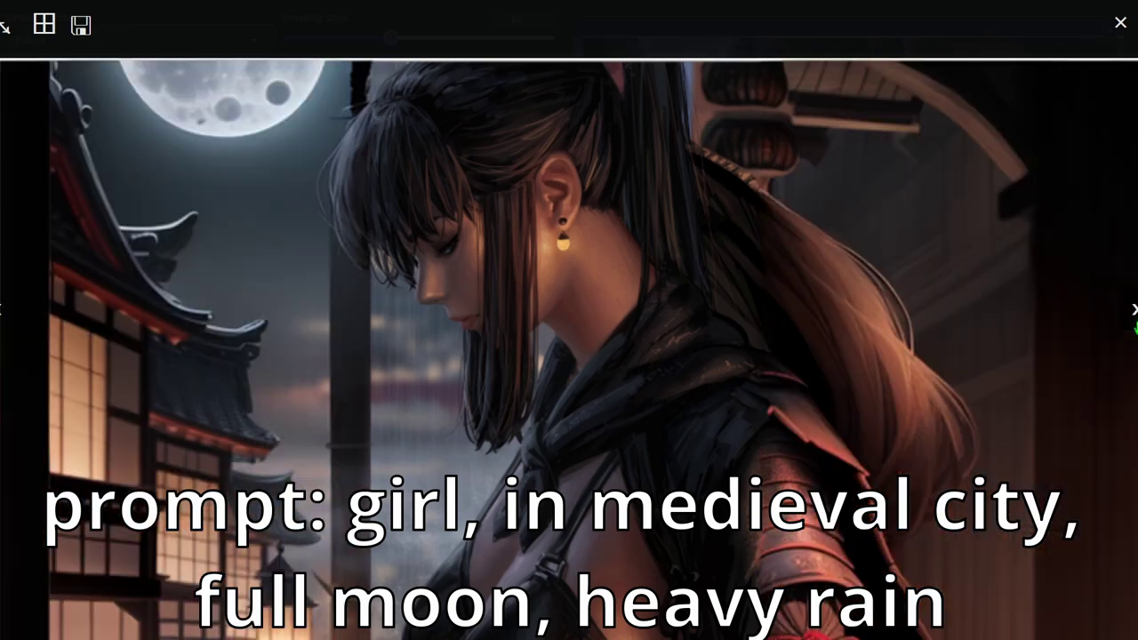
click(1134, 310)
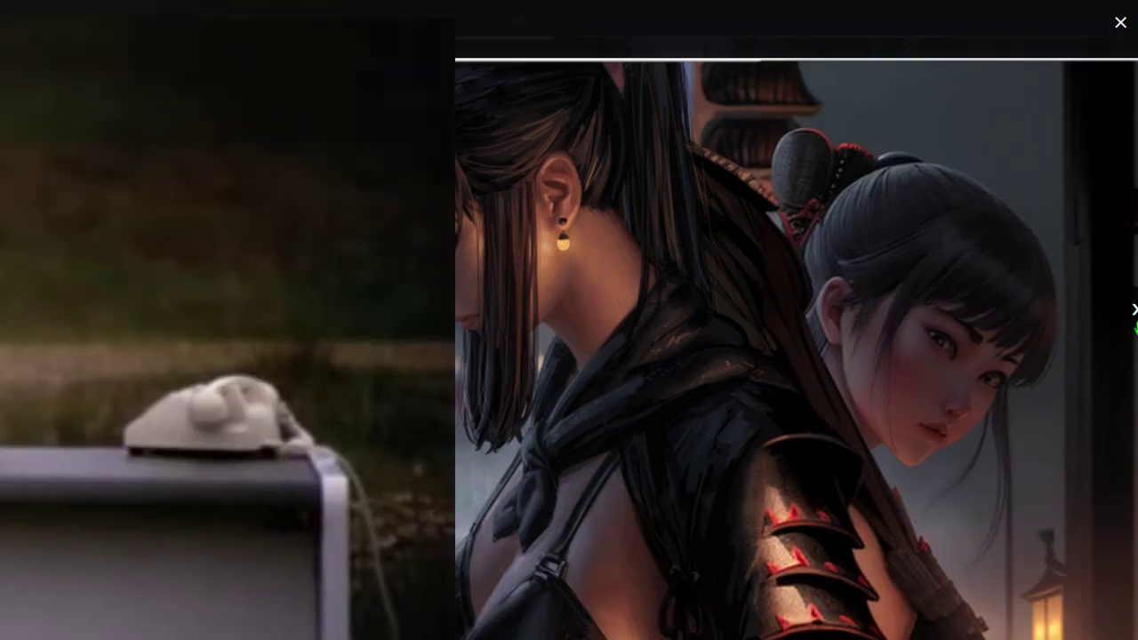